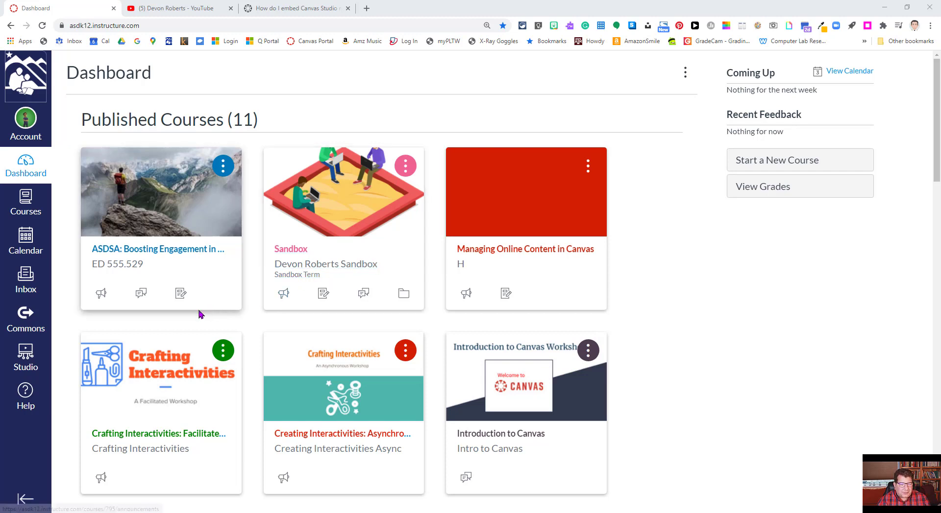
Open the Studio media library and launch a new webcam capture
left_click(26, 362)
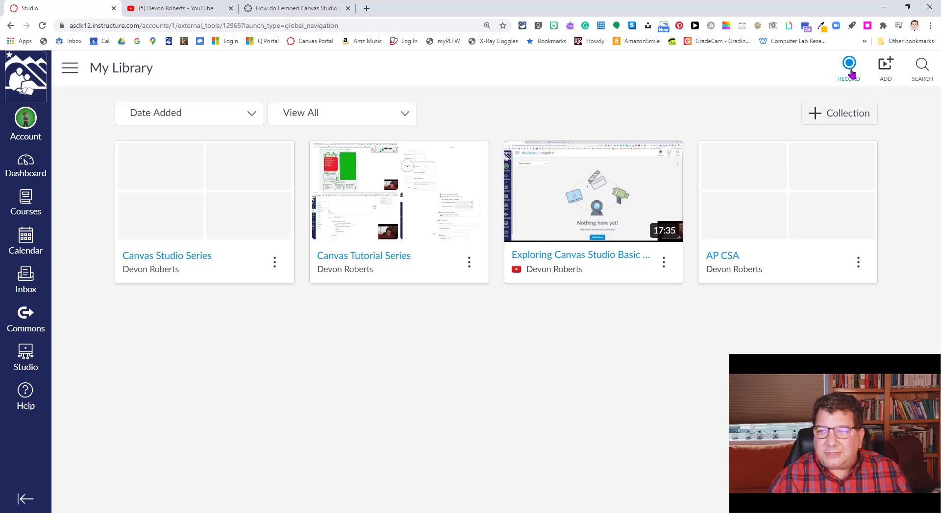
left_click(851, 73)
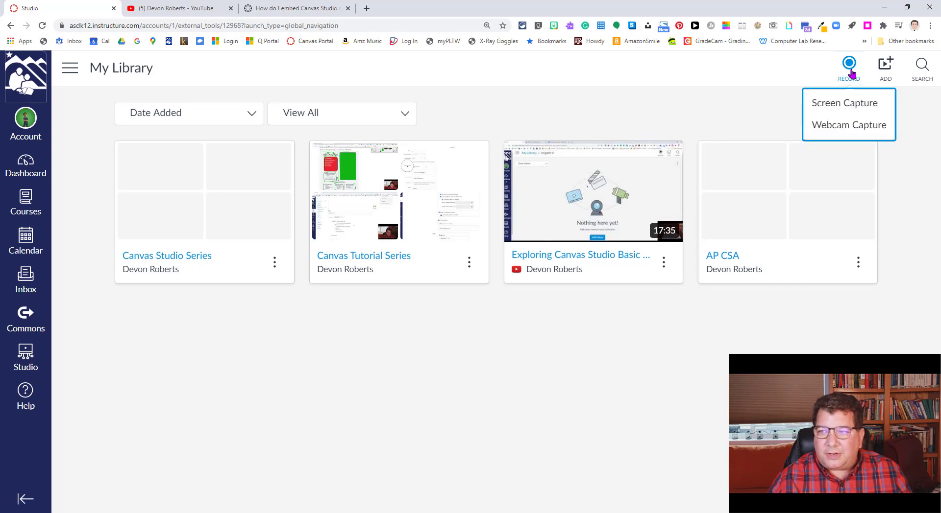
left_click(835, 123)
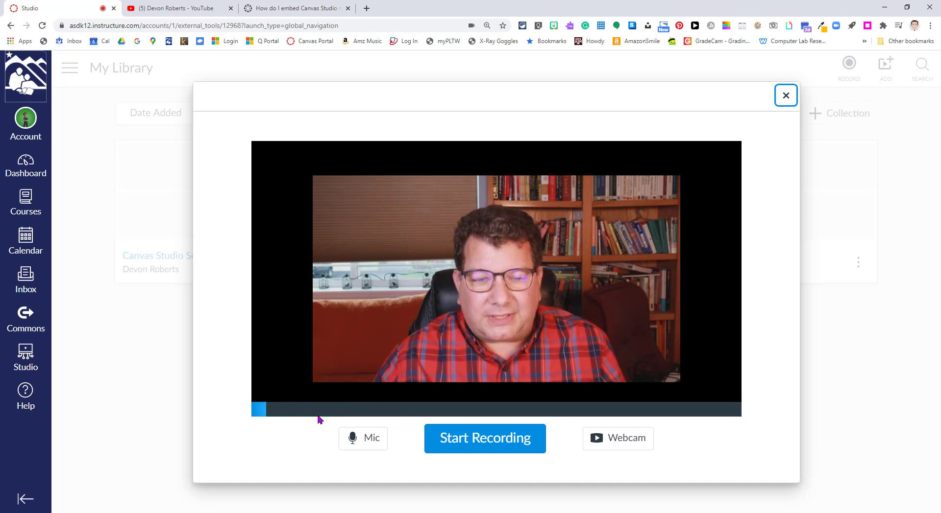
Check the available microphone and webcam sources for the webcam capture
left_click(364, 444)
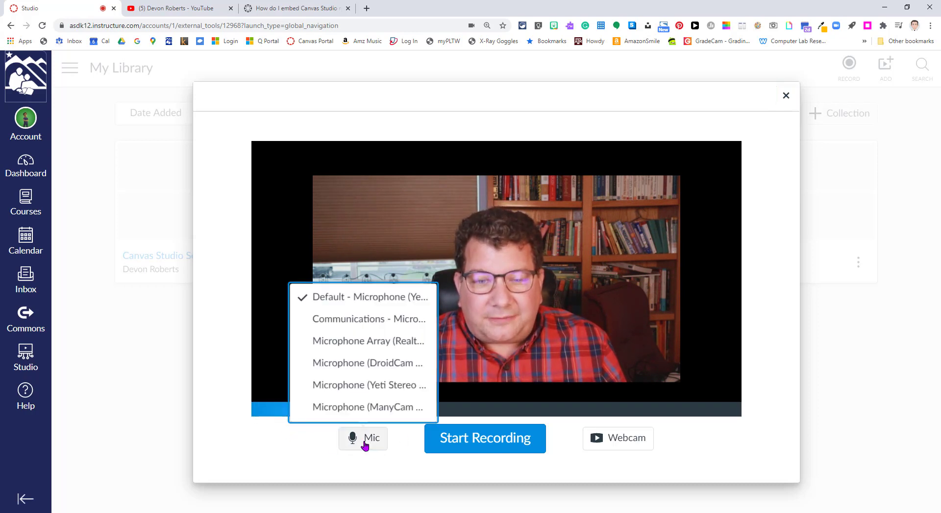
left_click(305, 439)
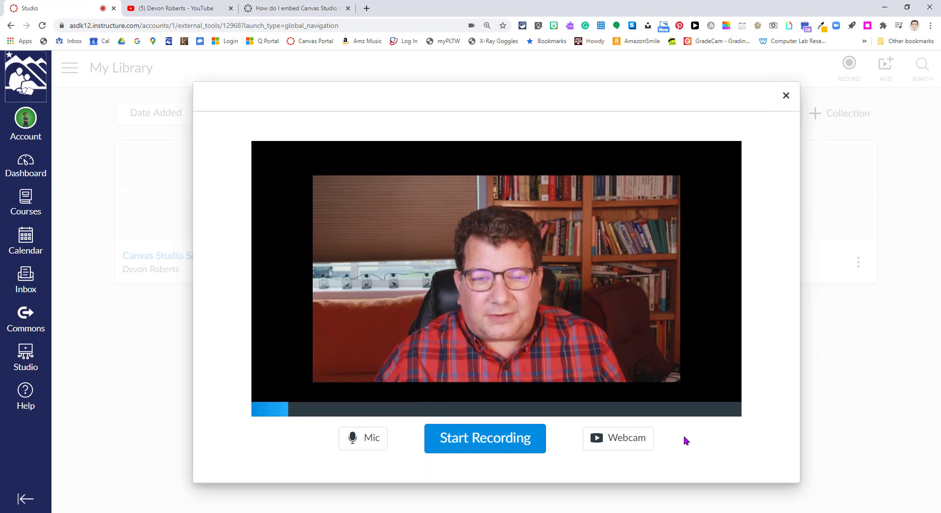
left_click(635, 445)
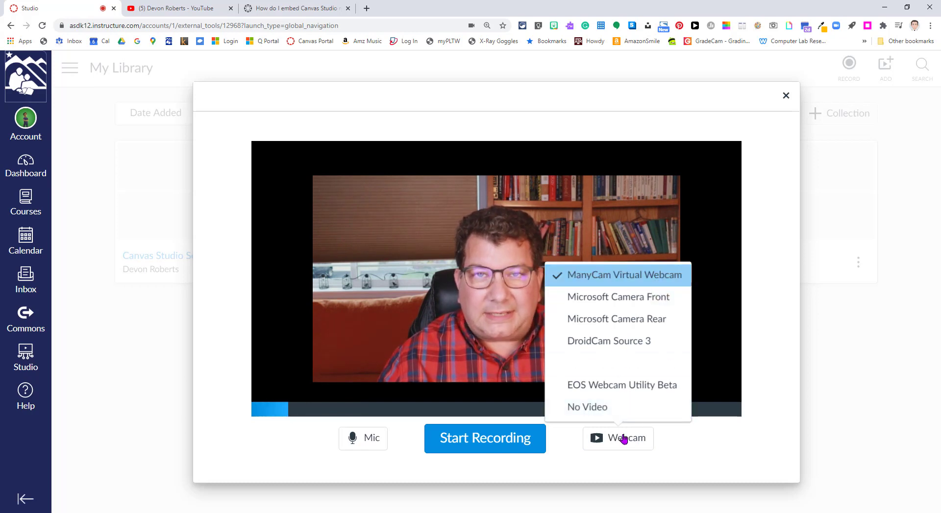
left_click(729, 449)
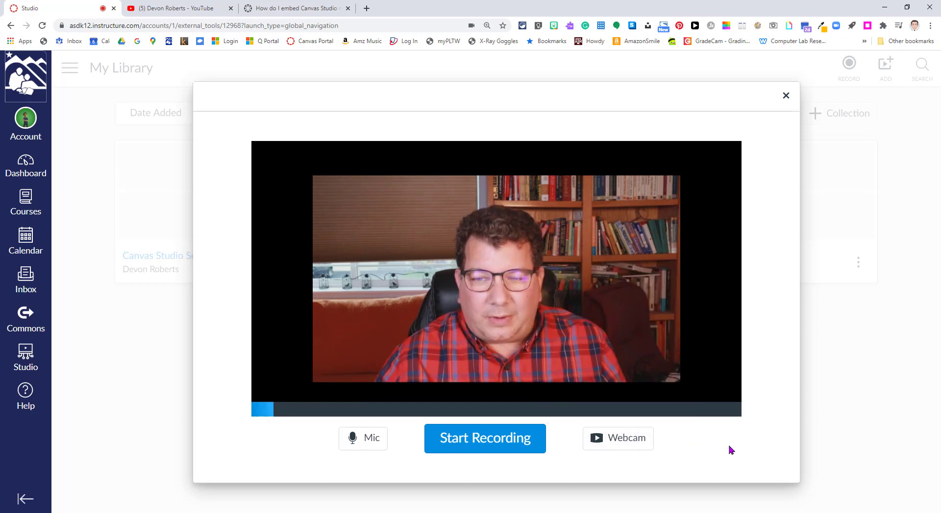
Record a webcam clip about 18 seconds long, finish it and preview the first few seconds
left_click(483, 443)
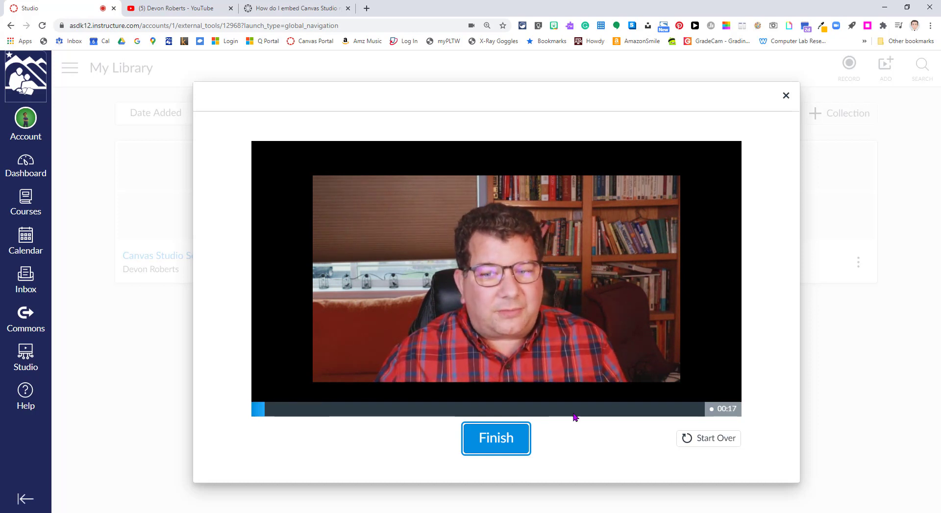
left_click(514, 438)
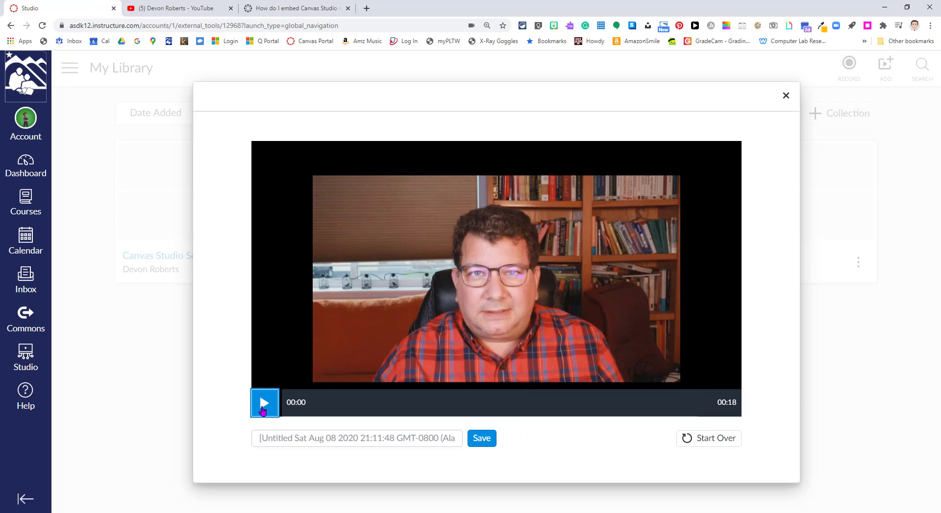
left_click(264, 404)
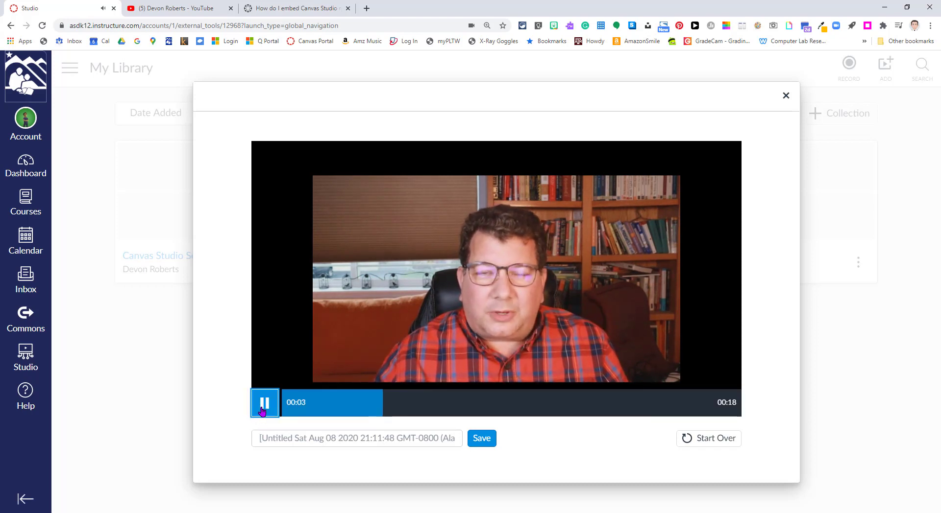
left_click(264, 404)
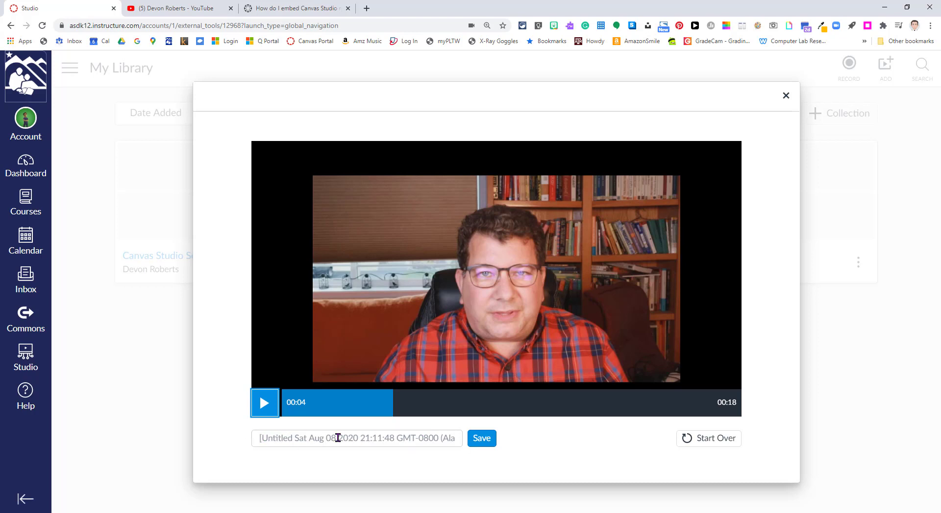
Title the webcam recording "Teacher Introduction" and save it to the library
left_click(362, 440)
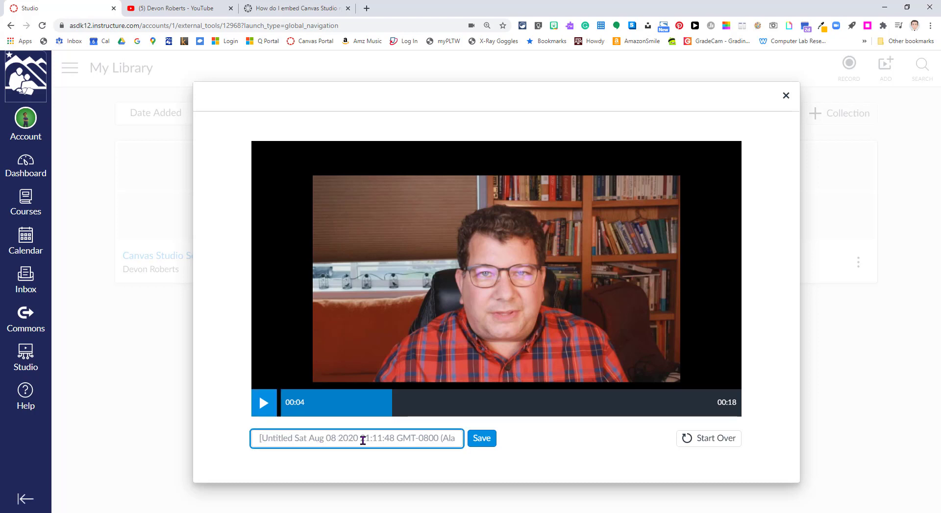
type("Teacher Introduction")
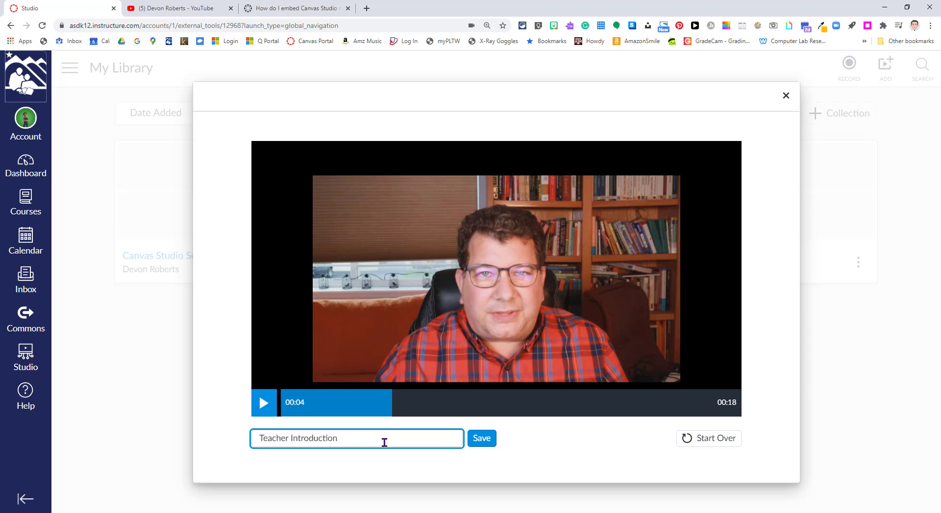
left_click(488, 441)
left_click(481, 443)
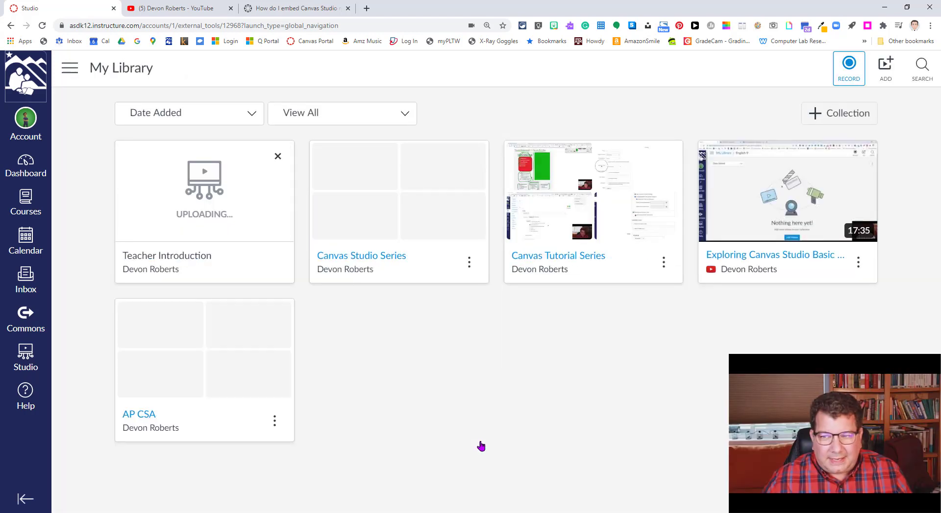
Examine the uploaded Teacher Introduction video's entry and the actions offered for it
left_click(203, 196)
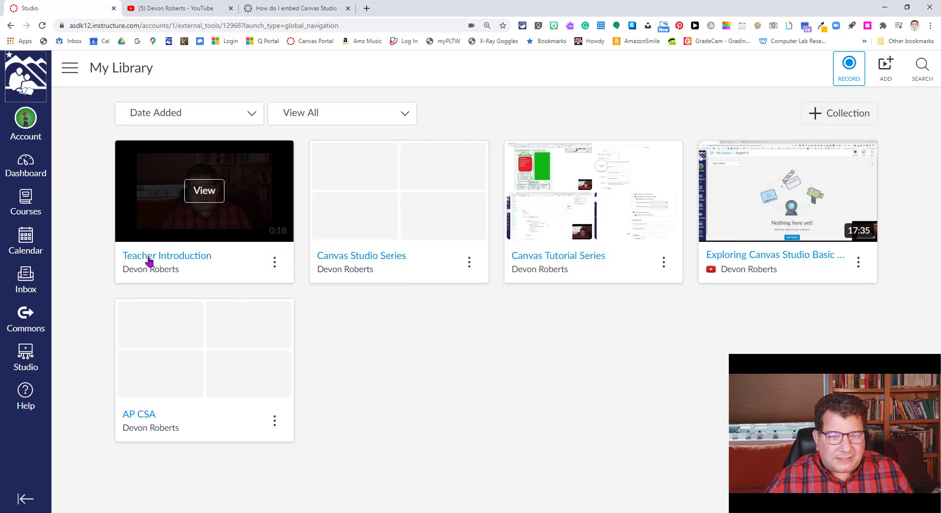
left_click(150, 276)
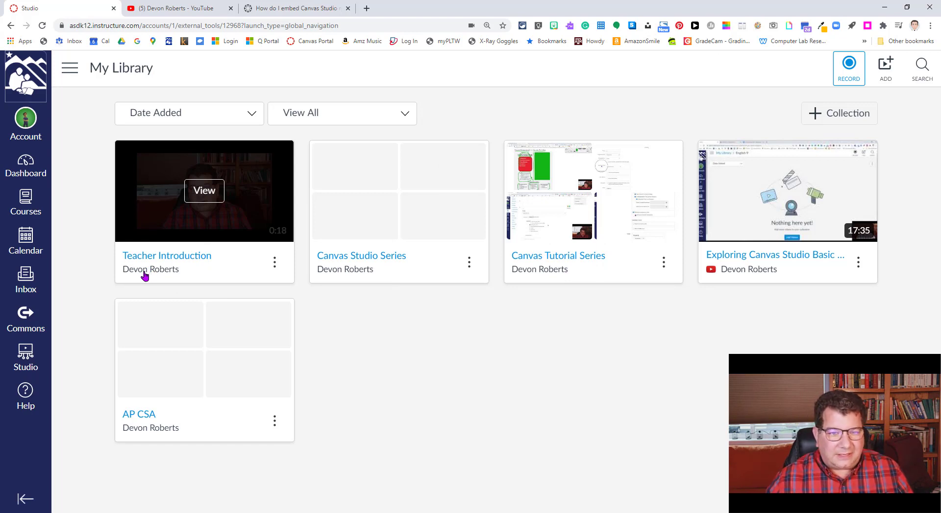
left_click(274, 266)
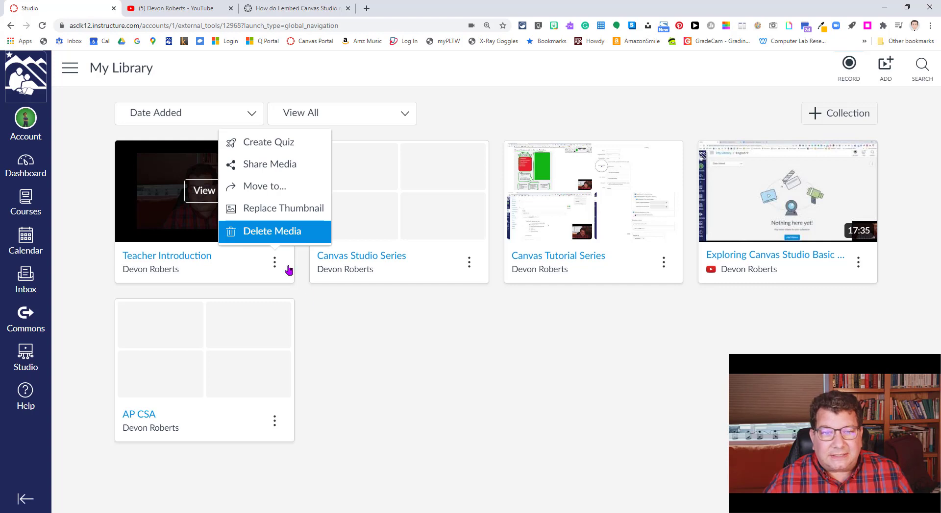
left_click(428, 378)
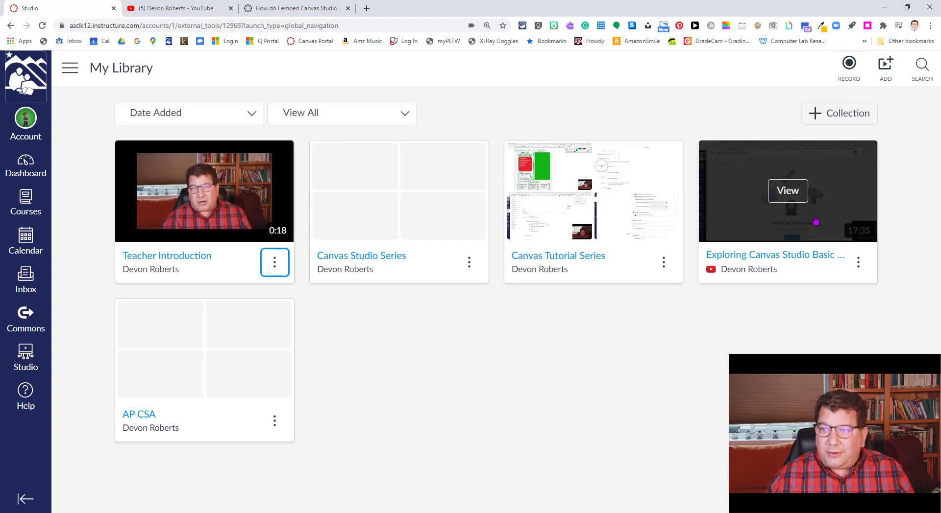
Launch a screen capture and review the recorder preferences, closing them without changes
left_click(850, 67)
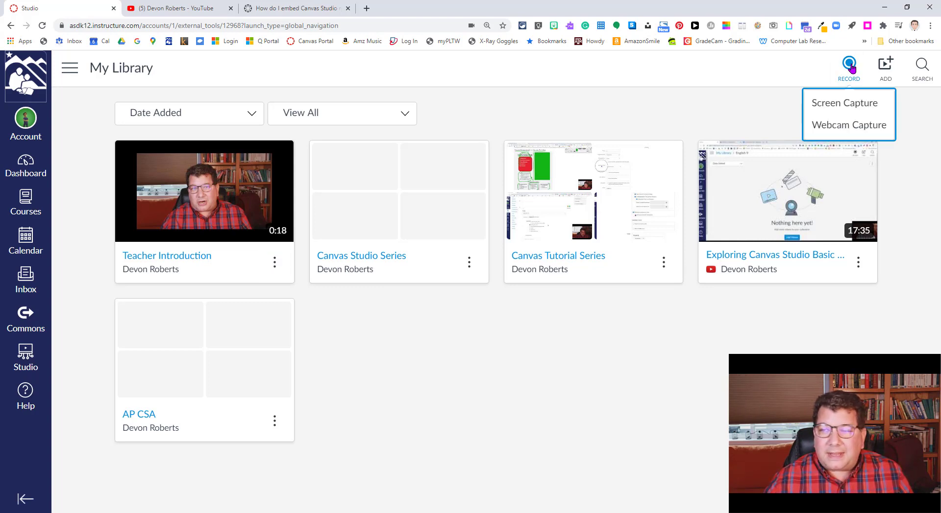
left_click(846, 108)
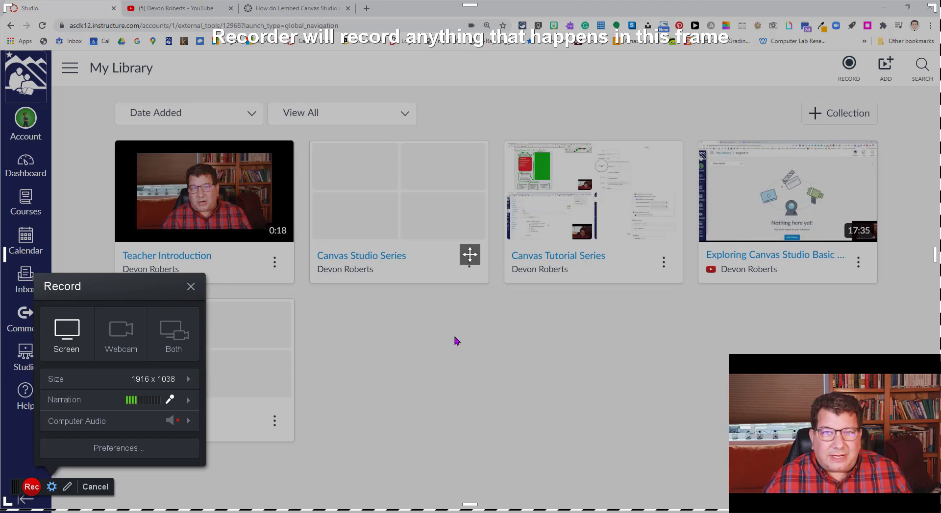
left_click(62, 292)
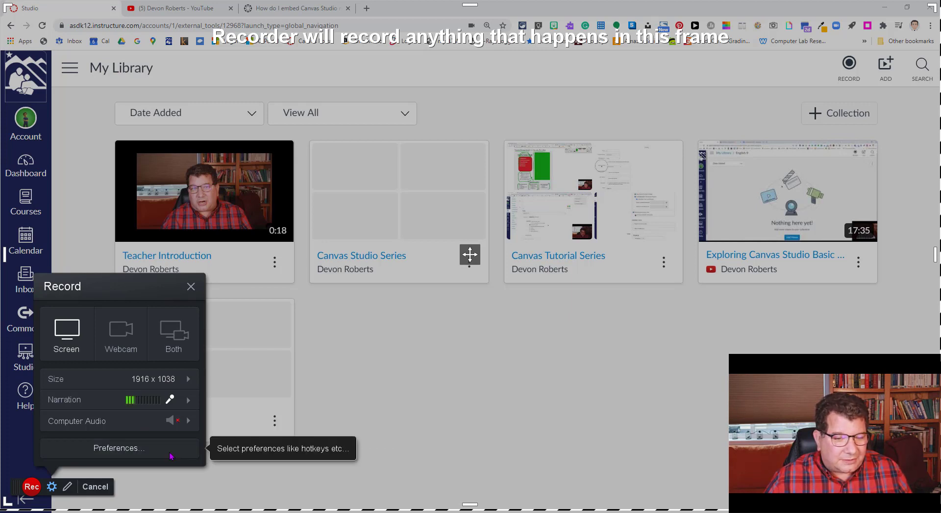
left_click(120, 449)
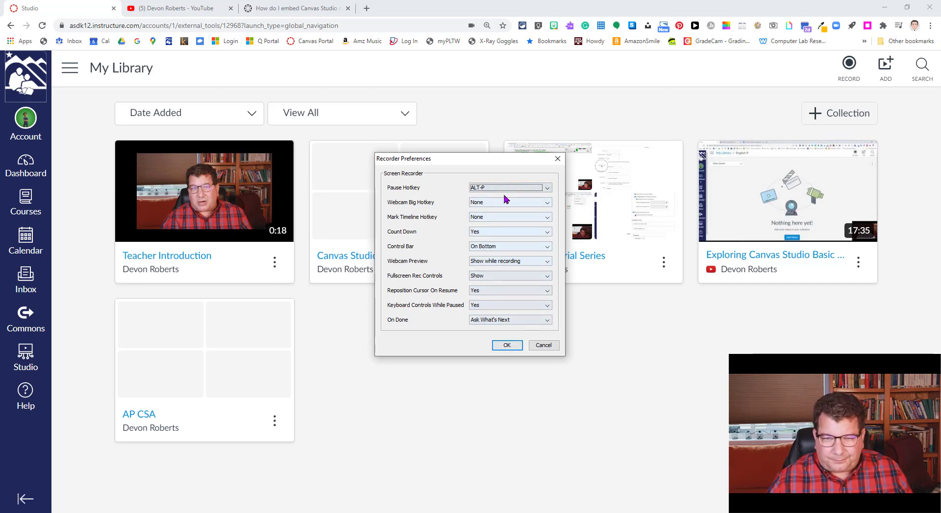
left_click(537, 346)
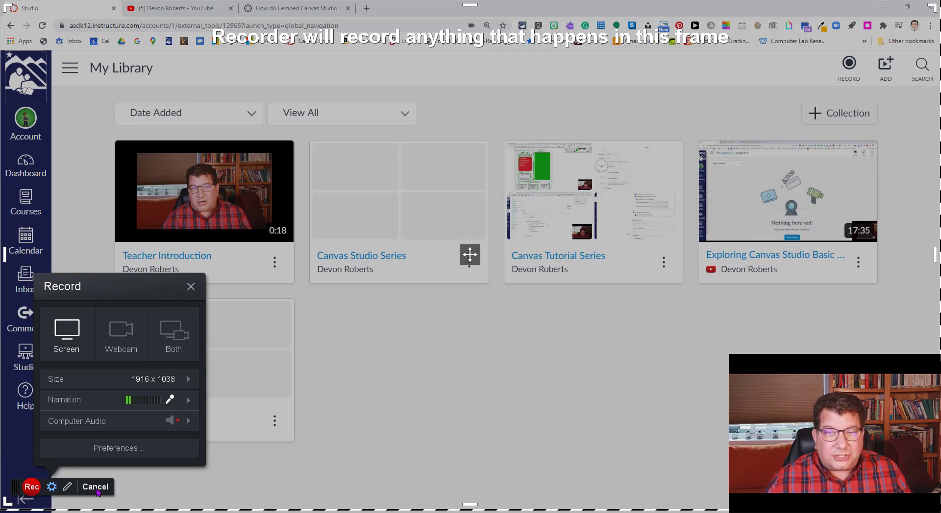
Record about 44 seconds of the screen while visiting the Dashboard, and pause the recording
left_click(31, 487)
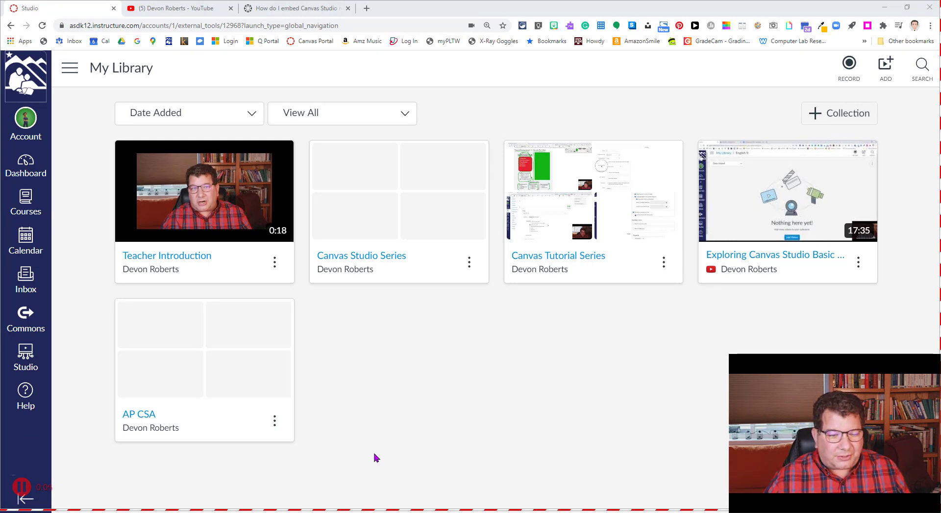
left_click(28, 176)
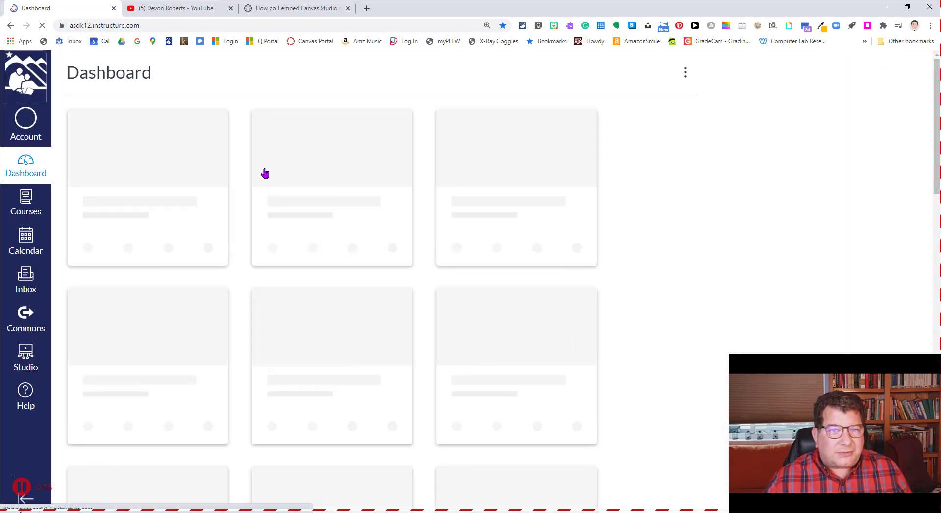
left_click(884, 10)
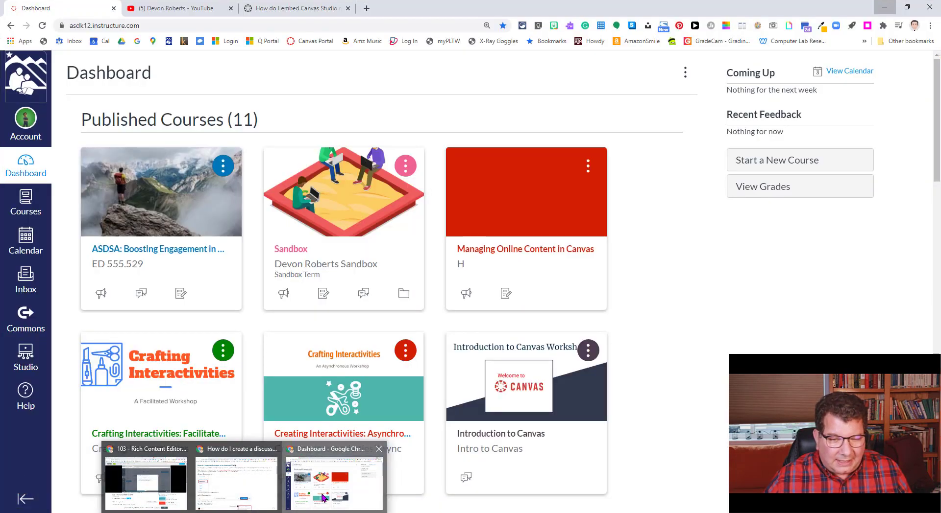
left_click(323, 499)
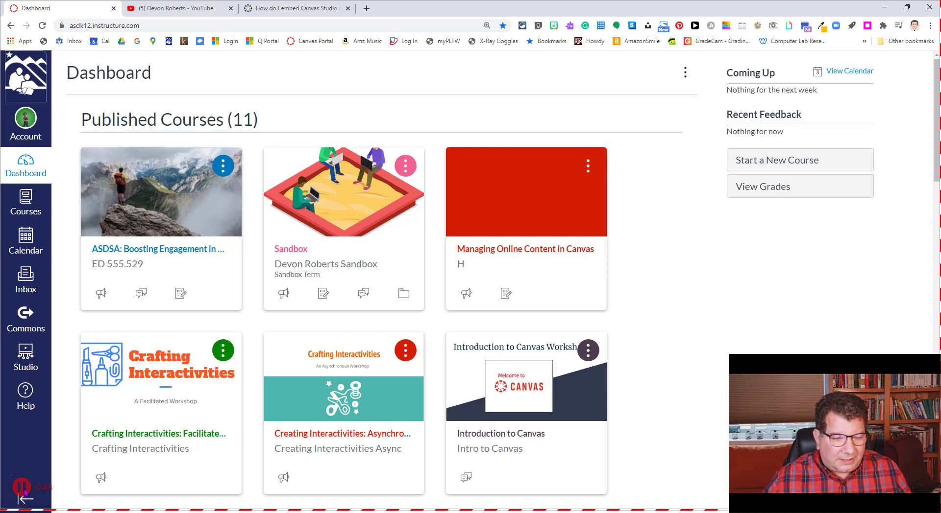
left_click(24, 491)
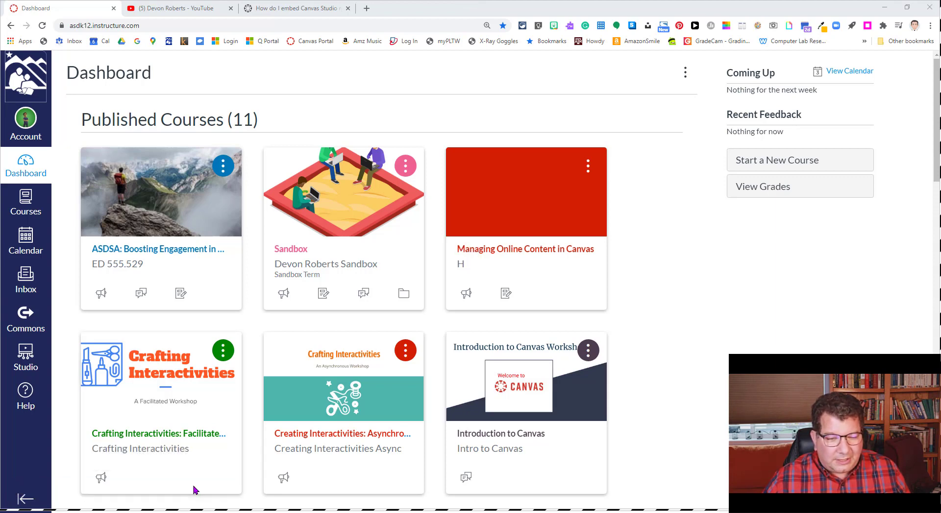
Annotate the paused recording with a blue box, line width 4, around the Published Courses heading
left_click(194, 489)
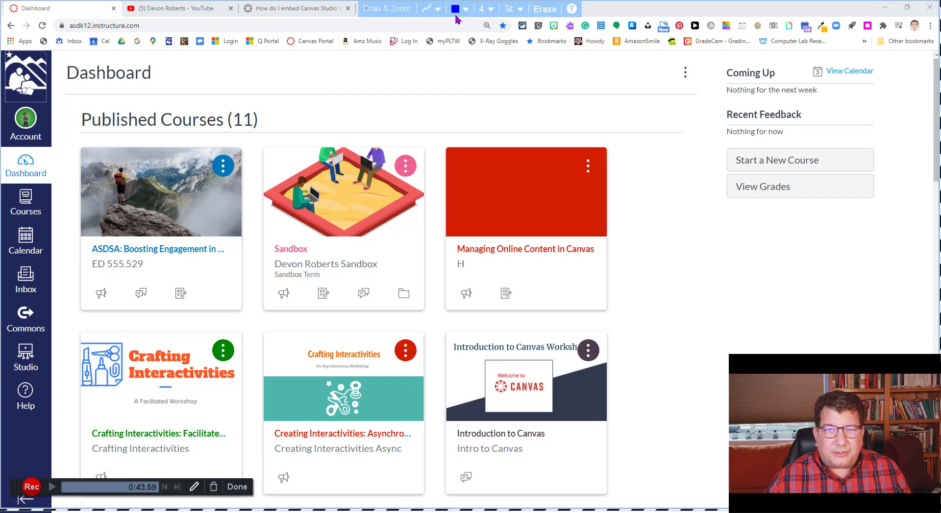
left_click(453, 11)
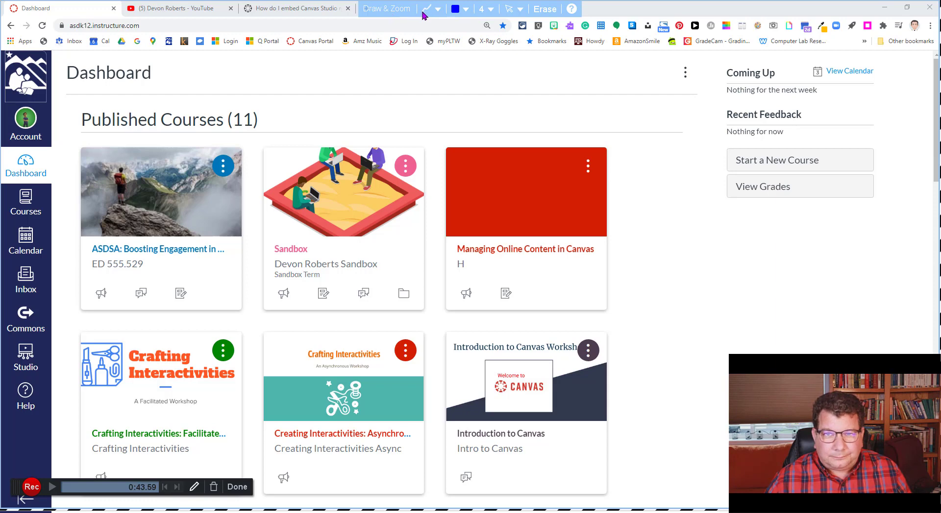
left_click(431, 12)
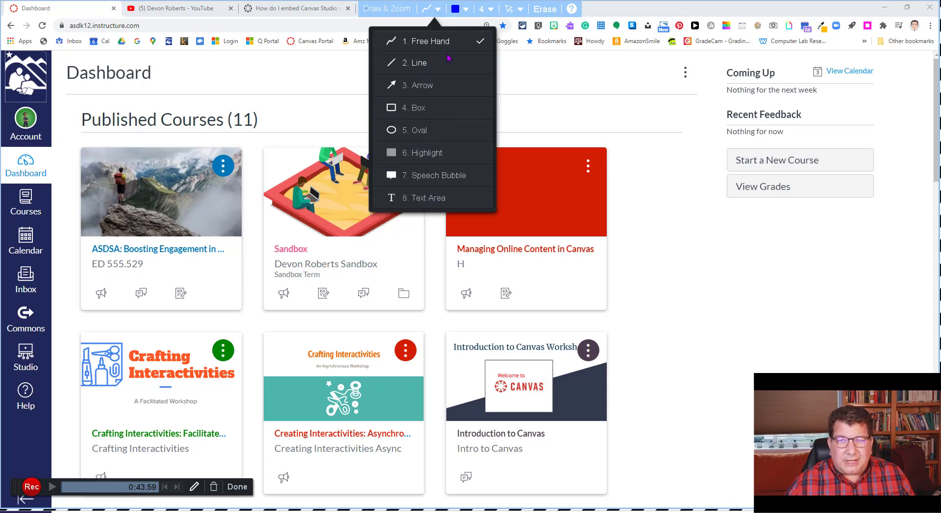
left_click(414, 108)
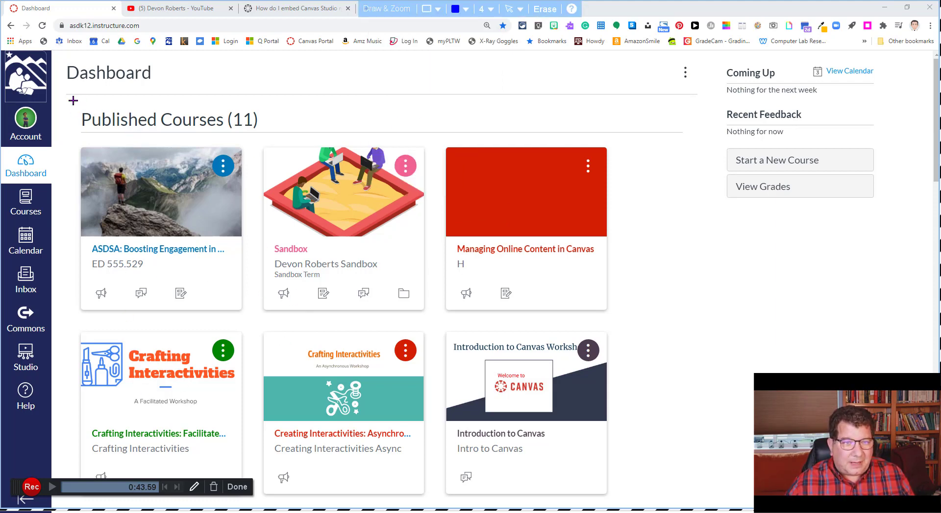
left_click_drag(70, 97, 269, 139)
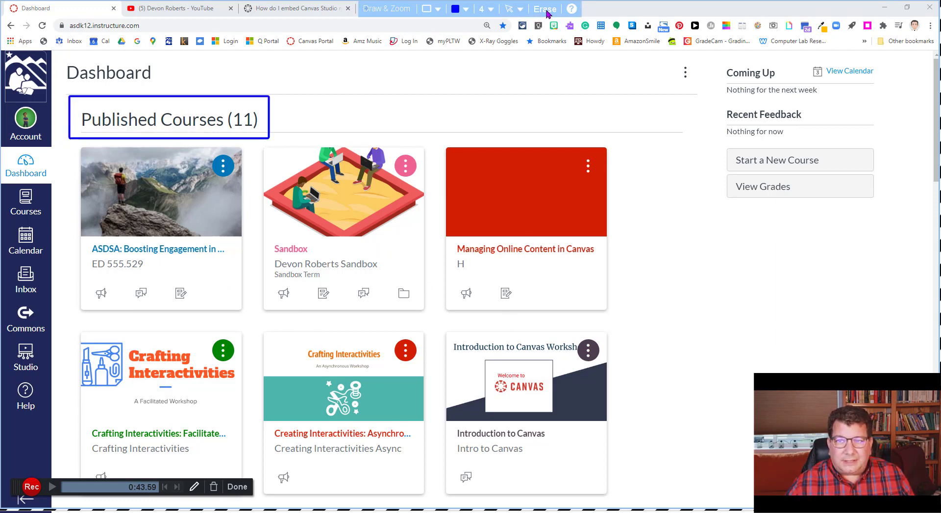
Annotate the paused recording with a red box around the Coming Up, Recent Feedback and course buttons area of the Dashboard
left_click(491, 10)
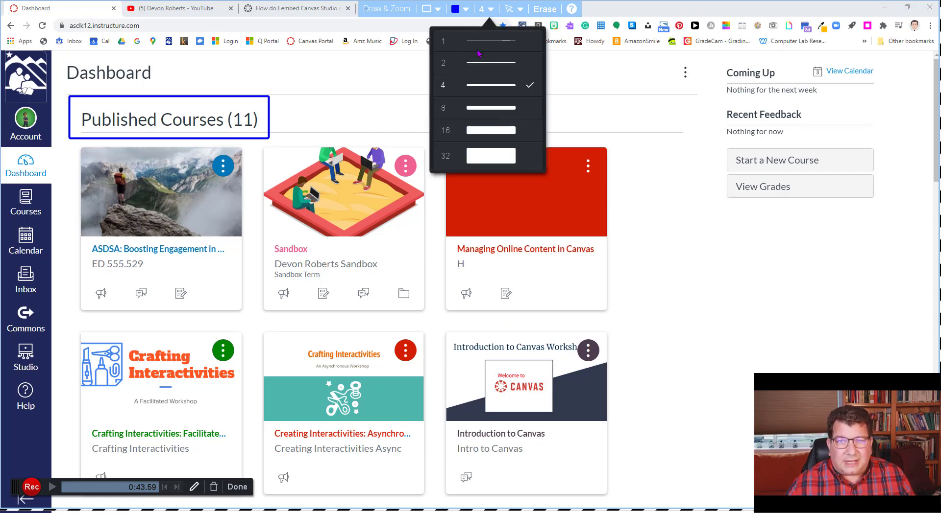
left_click(466, 10)
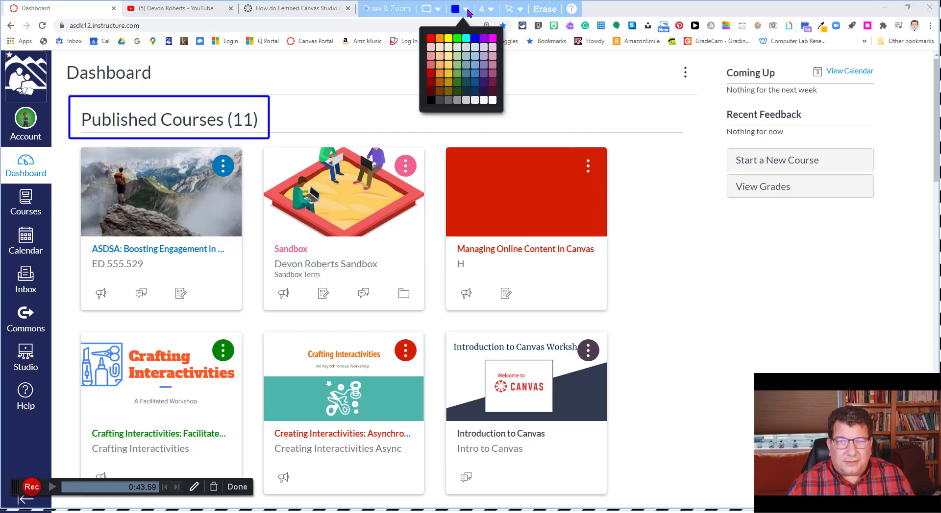
left_click(464, 9)
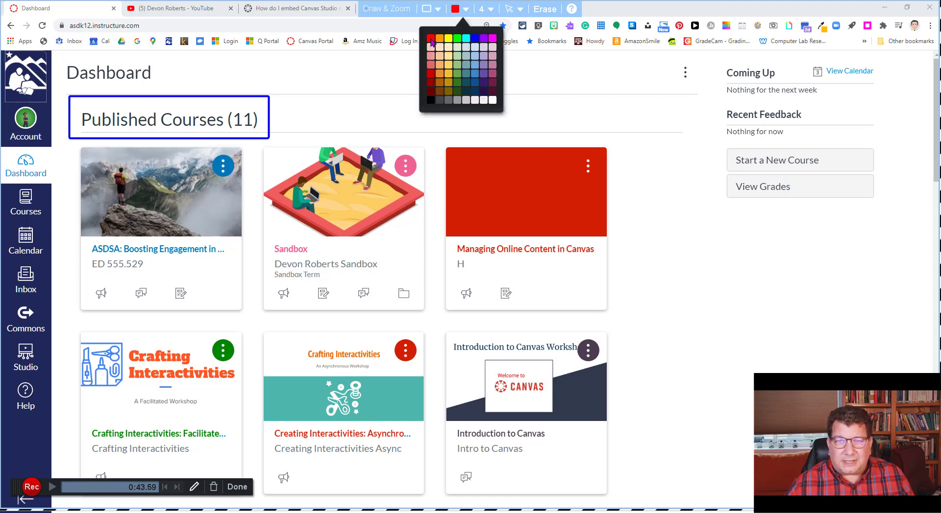
left_click(431, 38)
mouse_move(710, 61)
left_mouse_down()
mouse_move(743, 84)
mouse_move(842, 240)
mouse_move(890, 214)
left_mouse_up()
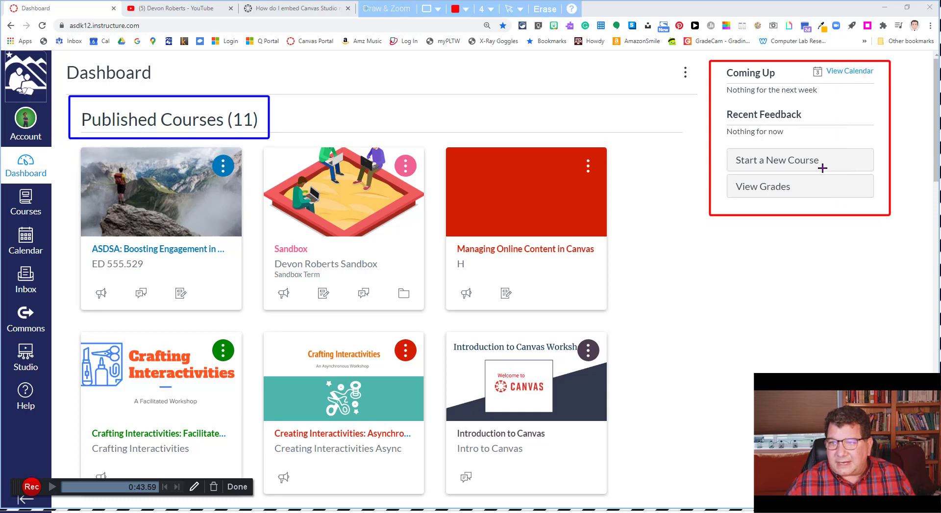
Erase all annotations from the screen, leave drawing mode and finish the recording
left_click(546, 15)
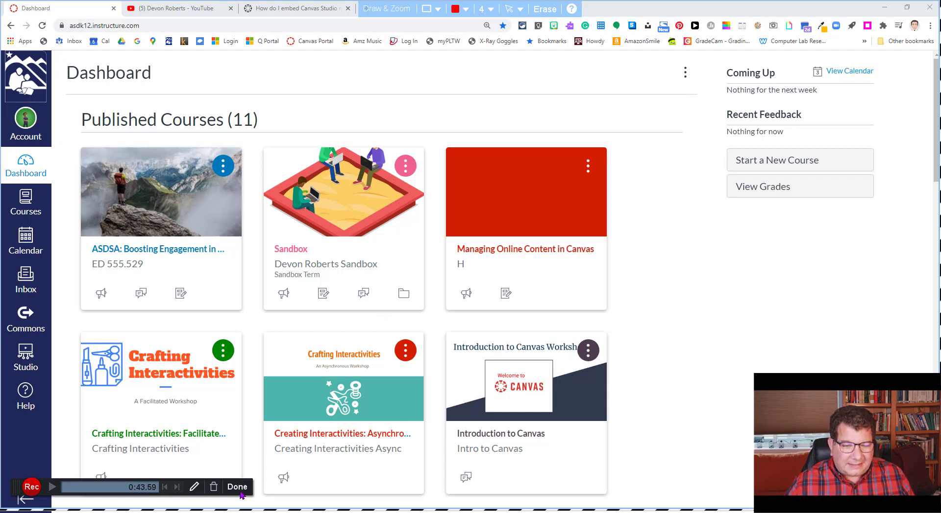
left_click(195, 490)
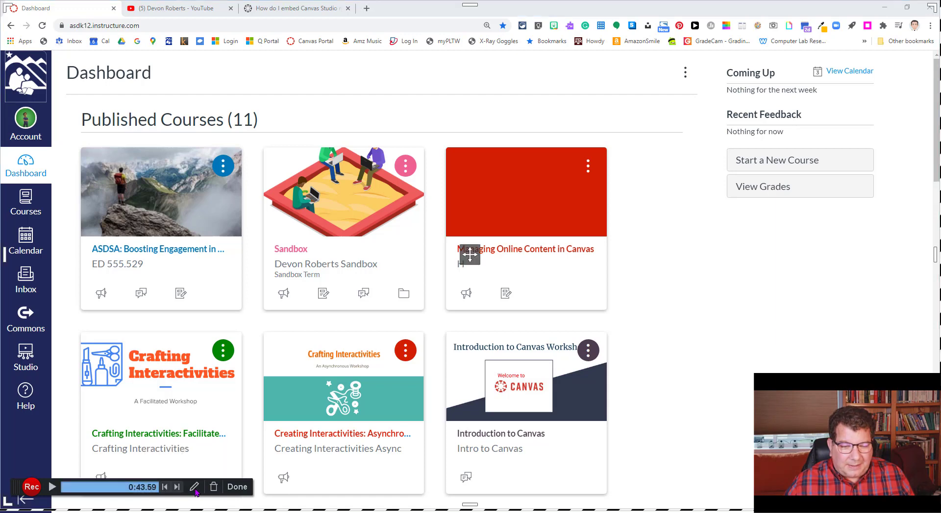
left_click(239, 490)
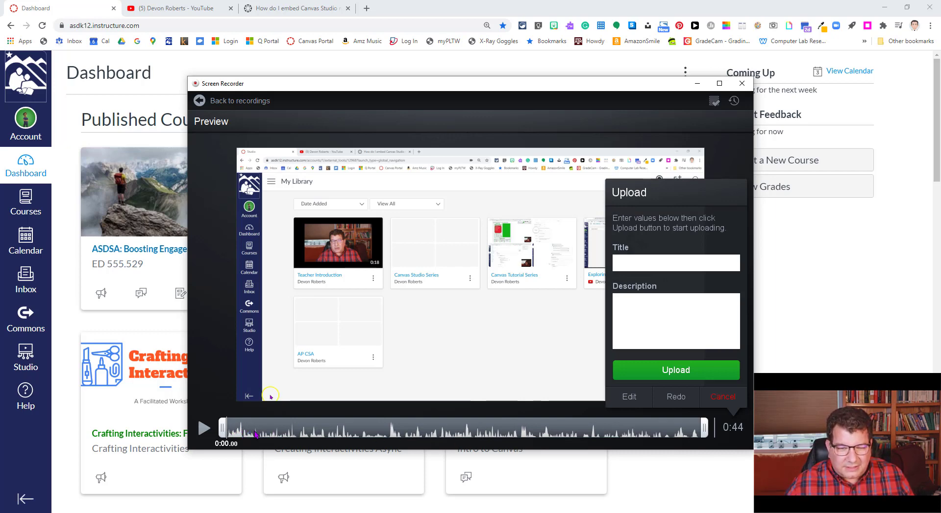
Play back the first few seconds of the recording in the preview and pause it
scroll(220, 455, "down", 1)
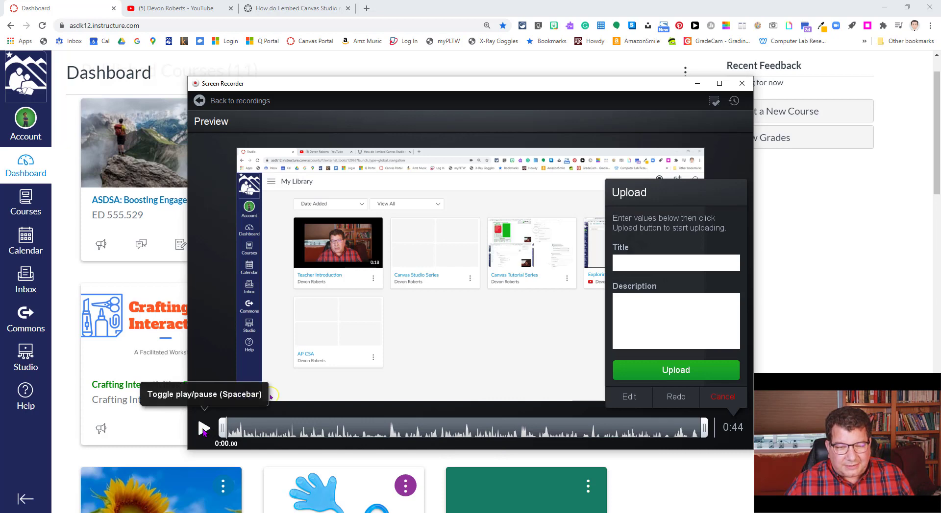
left_click(204, 430)
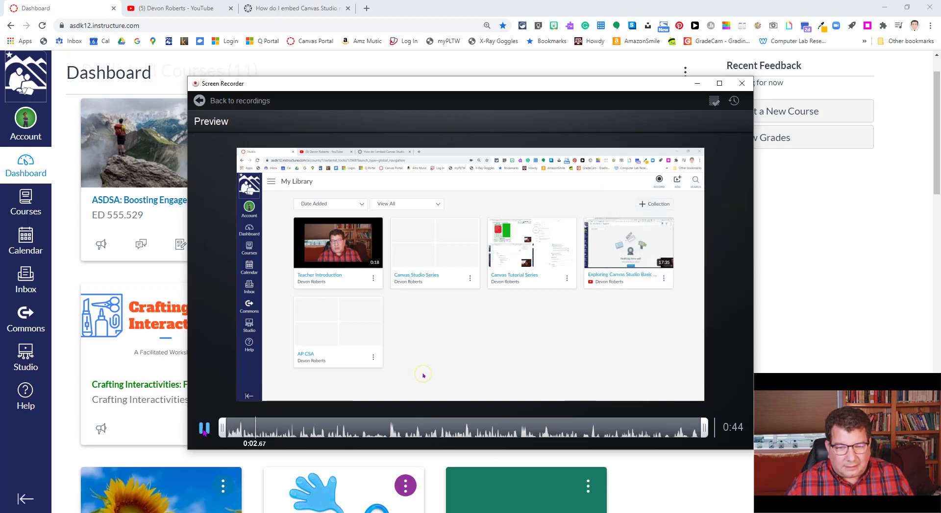
left_click(204, 430)
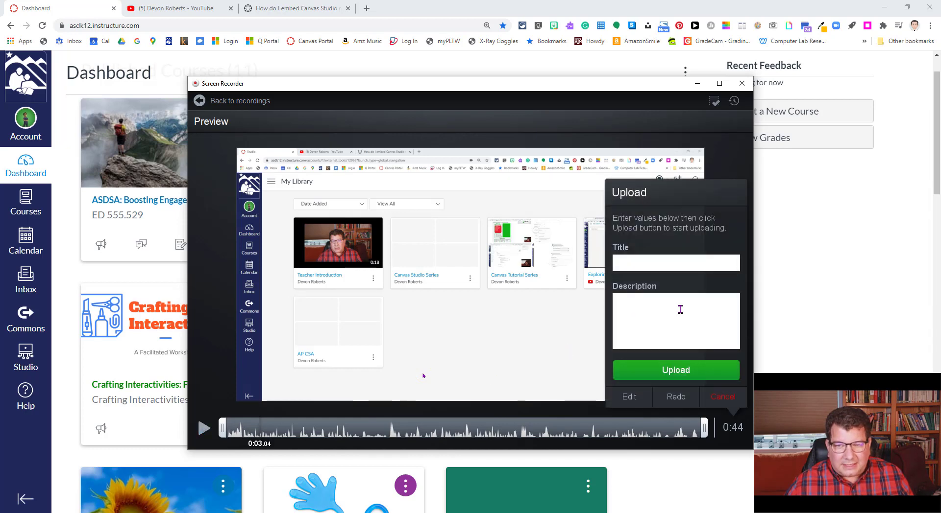
Enter "Demo Screencast" as the recording's upload title
left_click(655, 262)
type("Demo Scr")
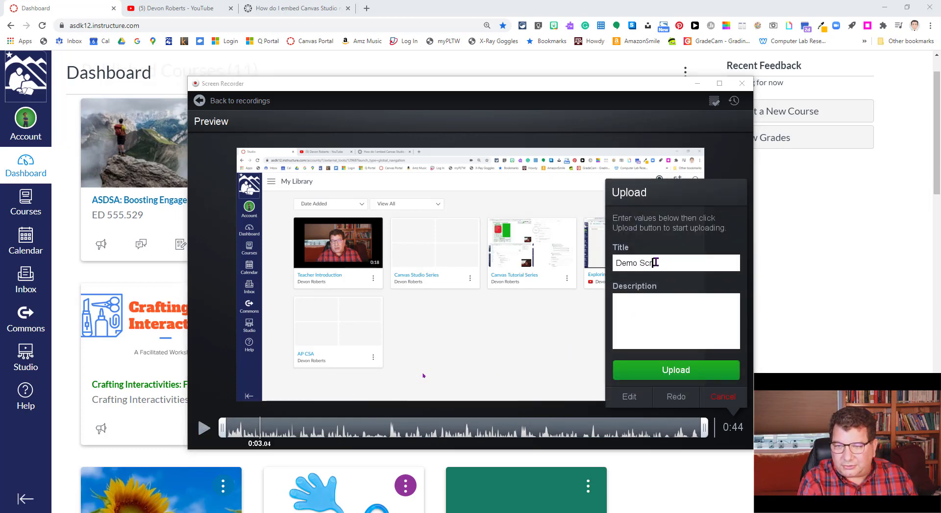
type("een Cast")
key("BackSpace")
key("BackSpace")
key("BackSpace")
key("BackSpace")
key("BackSpace")
type("ca")
key("Tab")
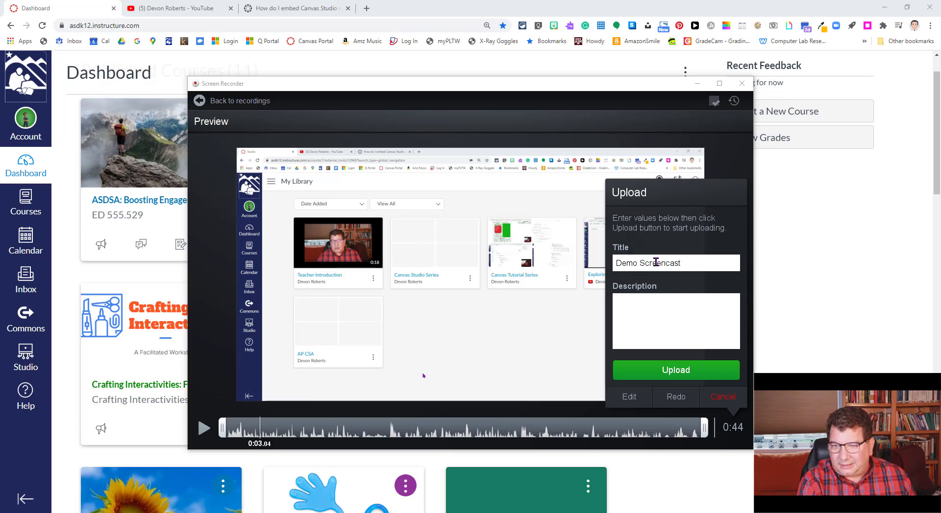
Enter "Demonstrated Canvas Studio screencast." as the recording's description
type("Demo Screen")
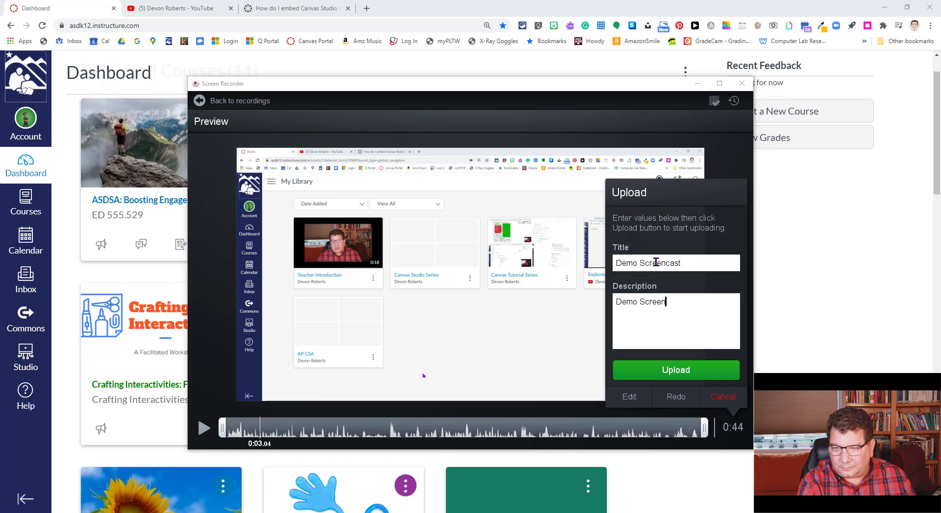
key("BackSpace")
key("BackSpace")
key("BackSpace")
key("BackSpace")
key("BackSpace")
key("BackSpace")
type("nstrated ")
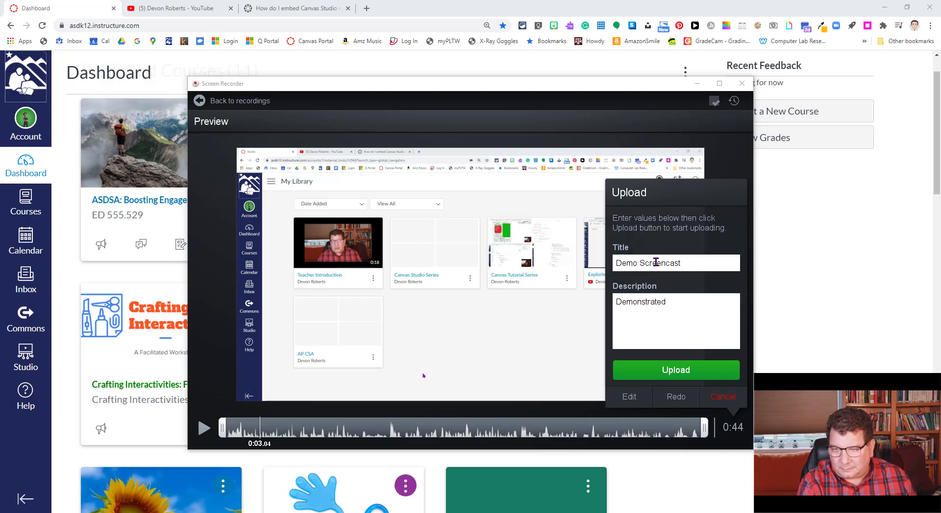
type("Canvas St")
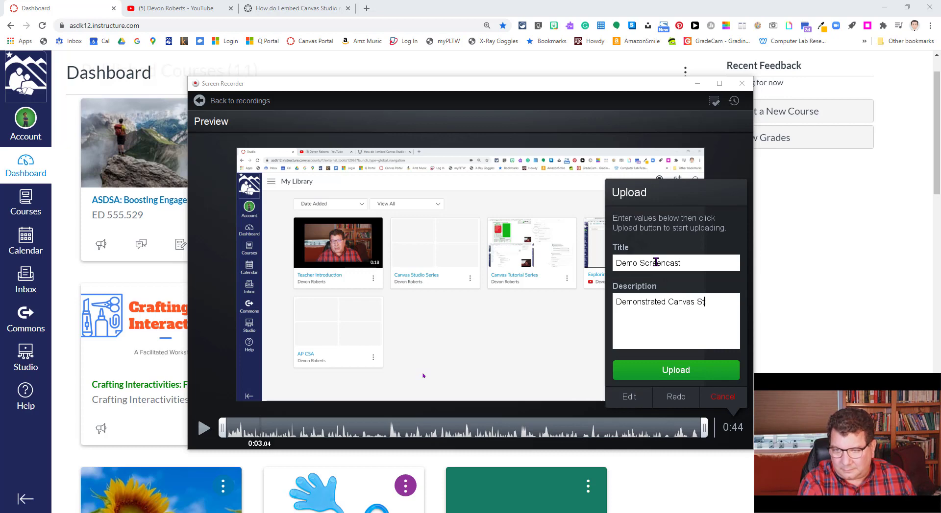
type("udio scree")
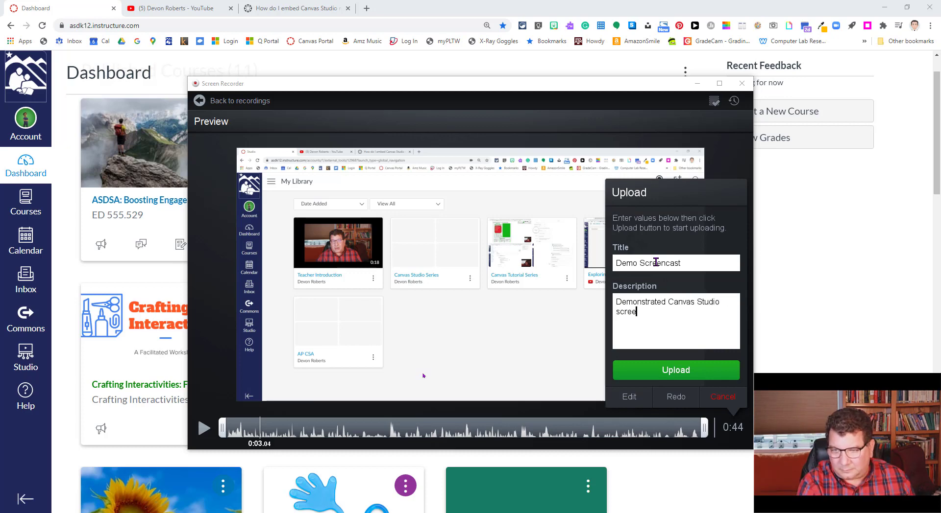
type("ncast.")
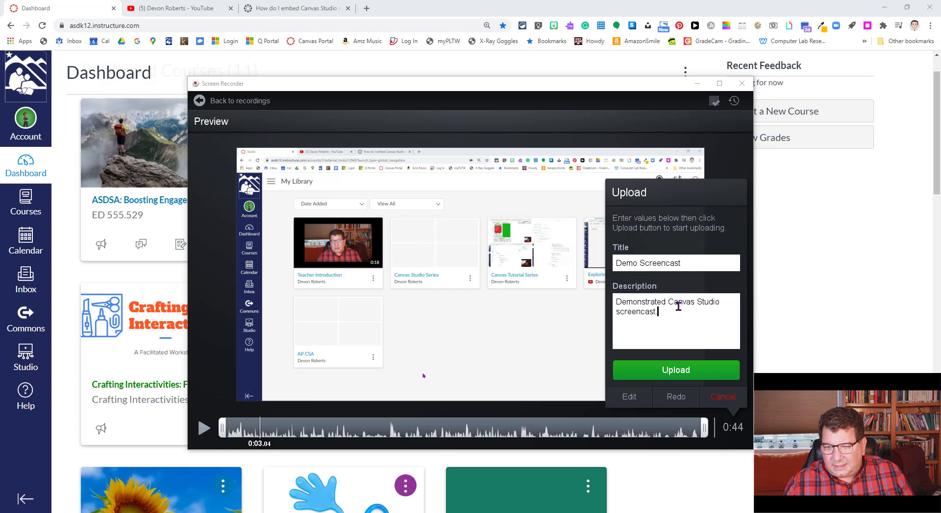
Review the recording's editing options, including choosing a background music file, and return to the upload form without changes
left_click(629, 397)
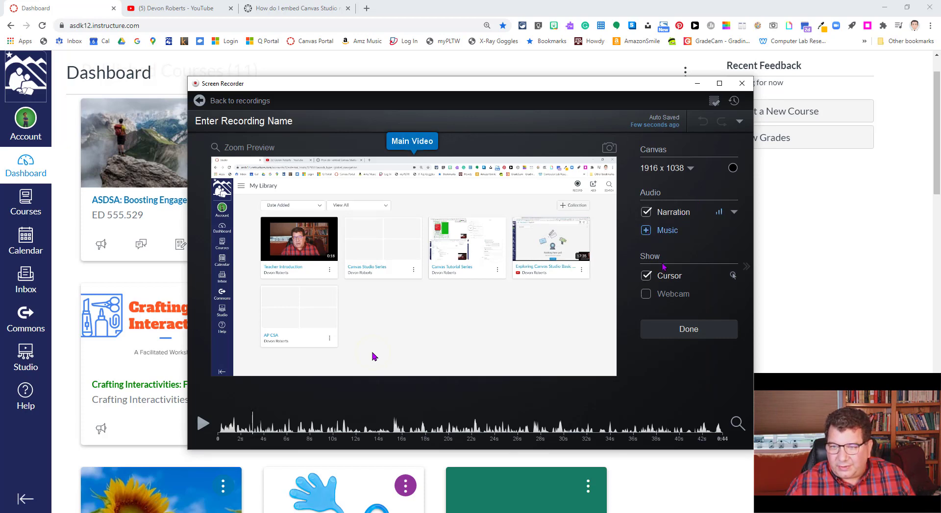
left_click(665, 231)
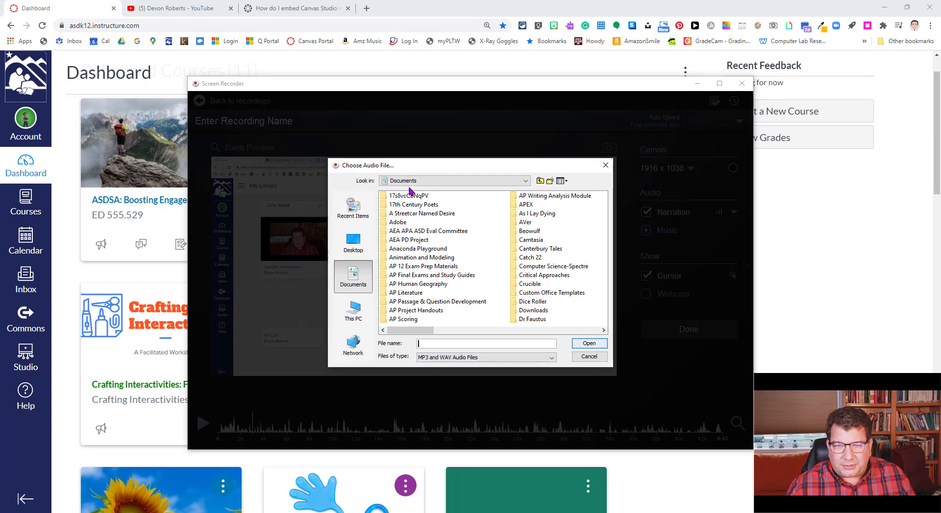
left_click(590, 361)
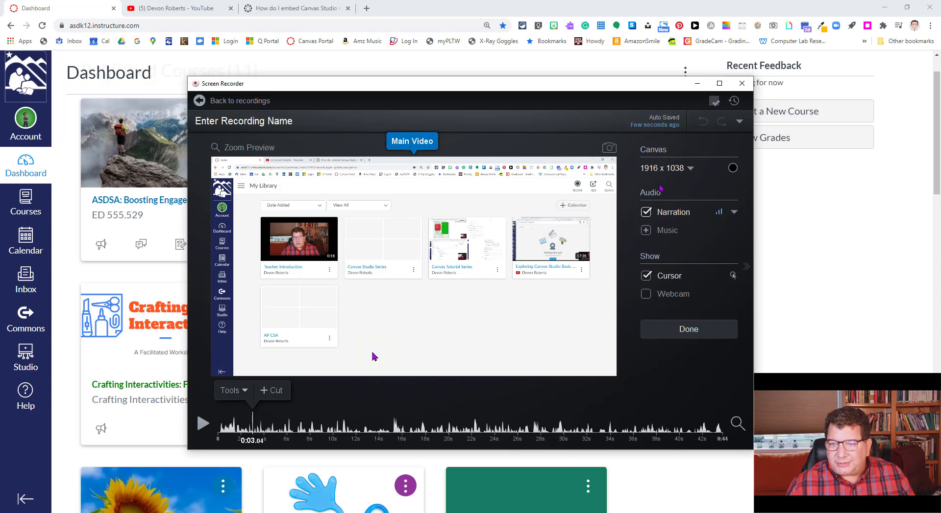
left_click(685, 332)
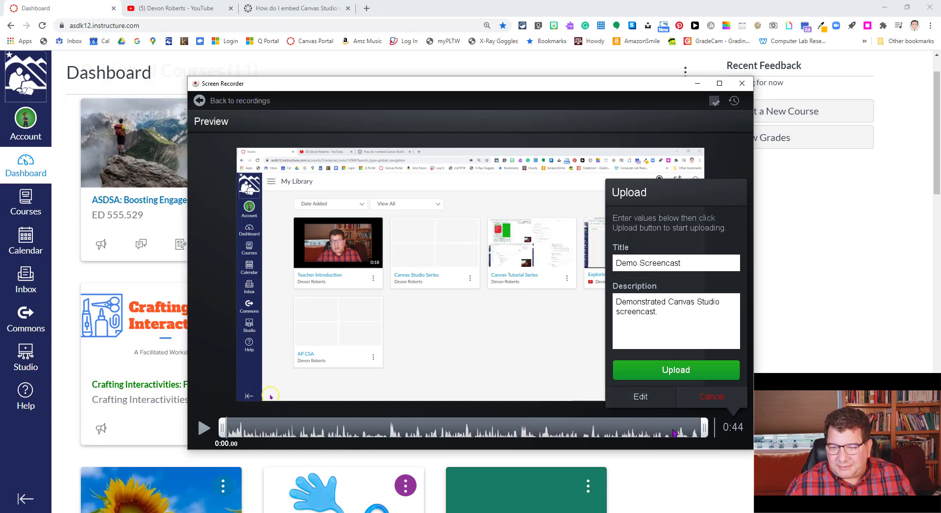
Upload the recording to Studio, dismiss the confirmation and go to the Studio library
left_click(669, 372)
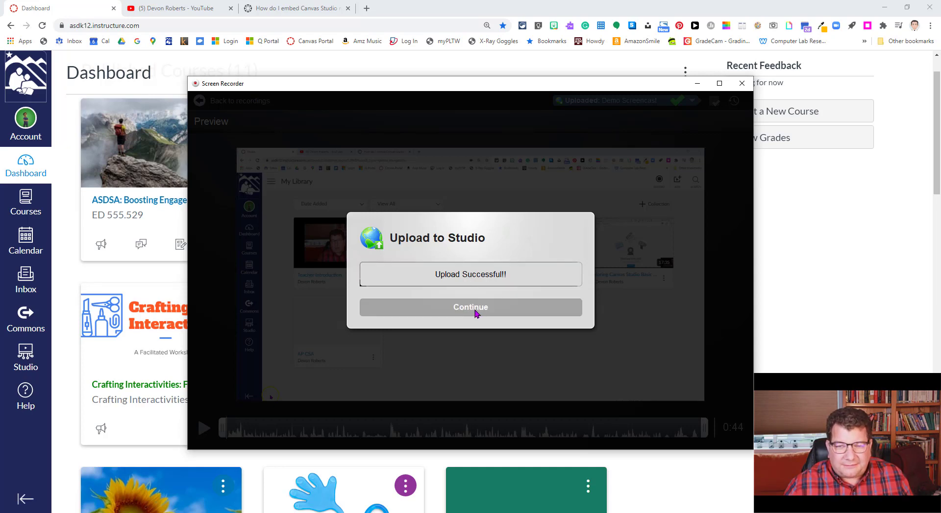
left_click(475, 311)
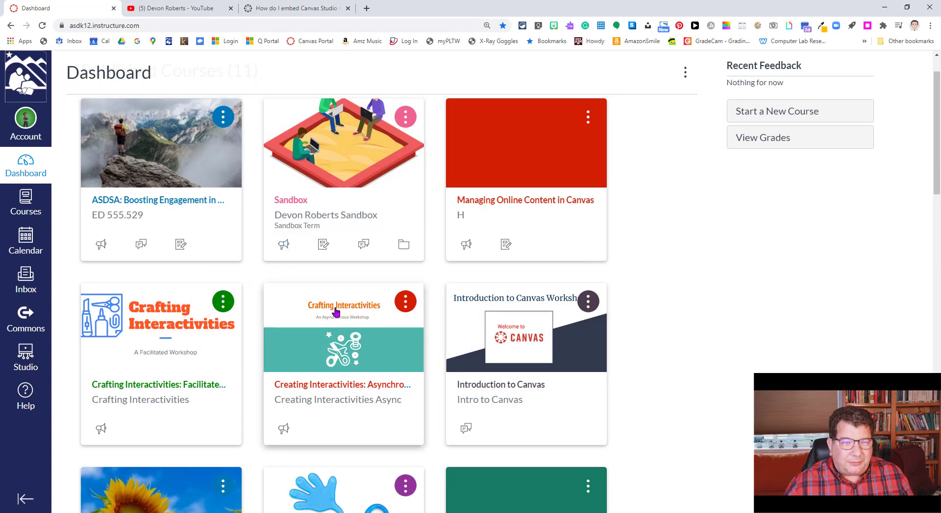
left_click(30, 366)
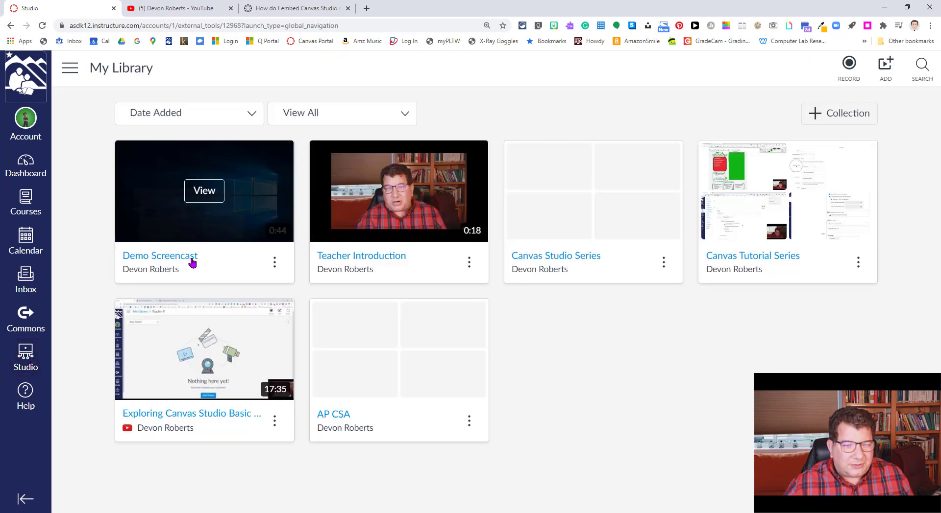
View the Demo Screencast video and scrub through its timeline to 0:41
left_click(205, 198)
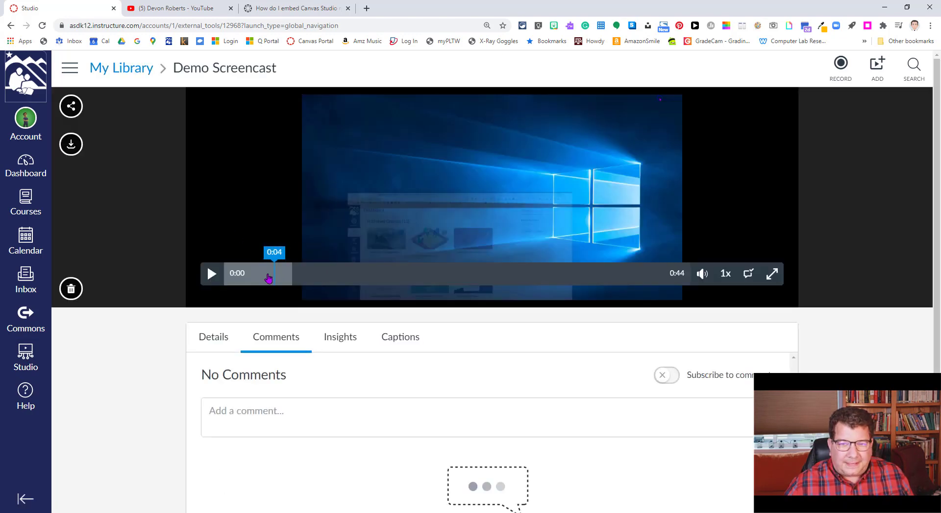
left_click_drag(306, 275, 534, 275)
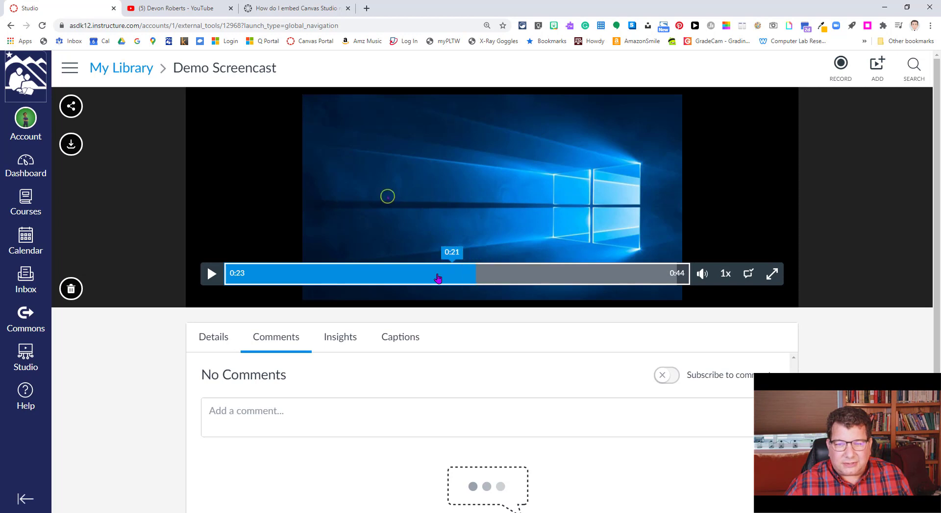
left_click_drag(377, 279, 663, 279)
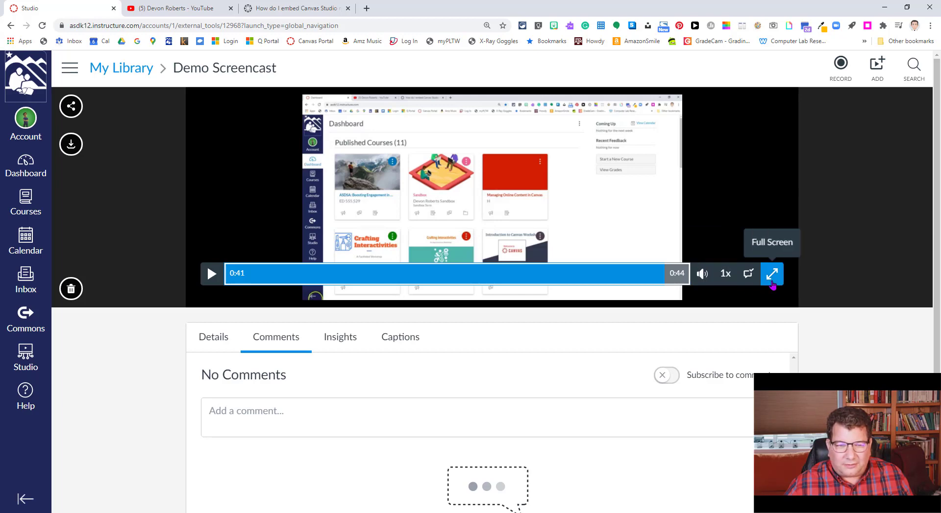
Review the Demo Screencast's details and request Studio-generated captions with English as the spoken language
scroll(772, 285, "down", 2)
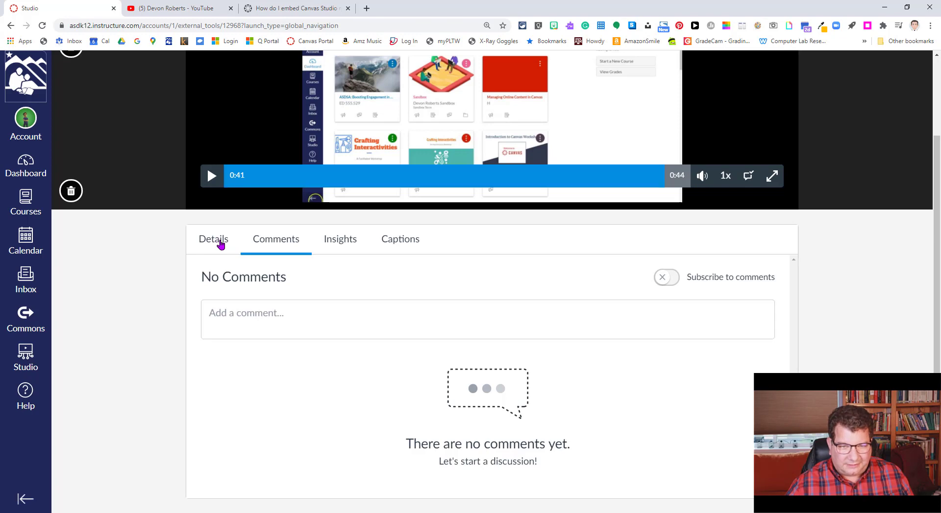
left_click(216, 242)
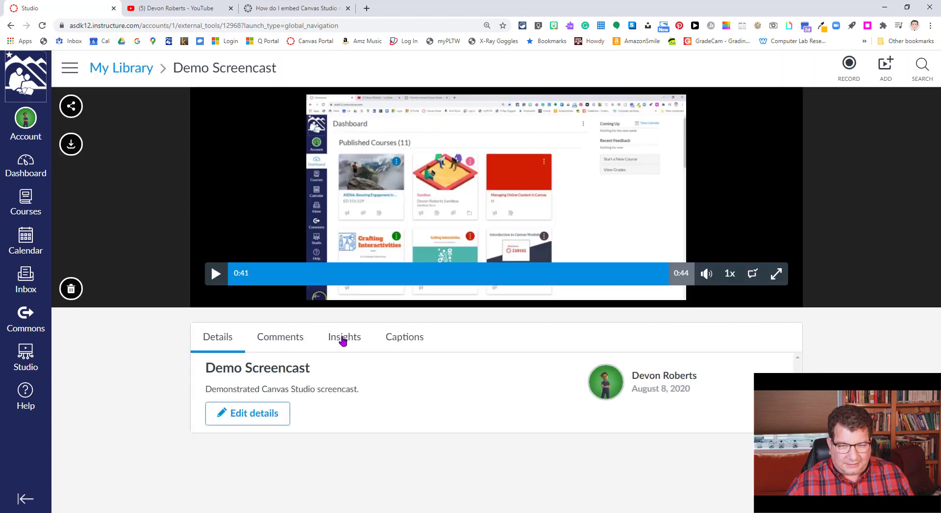
left_click(407, 342)
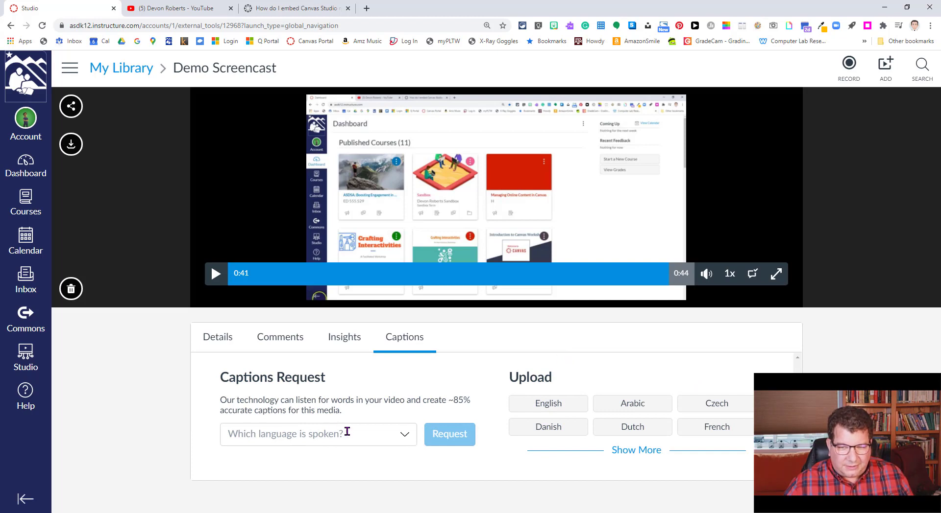
left_click(302, 434)
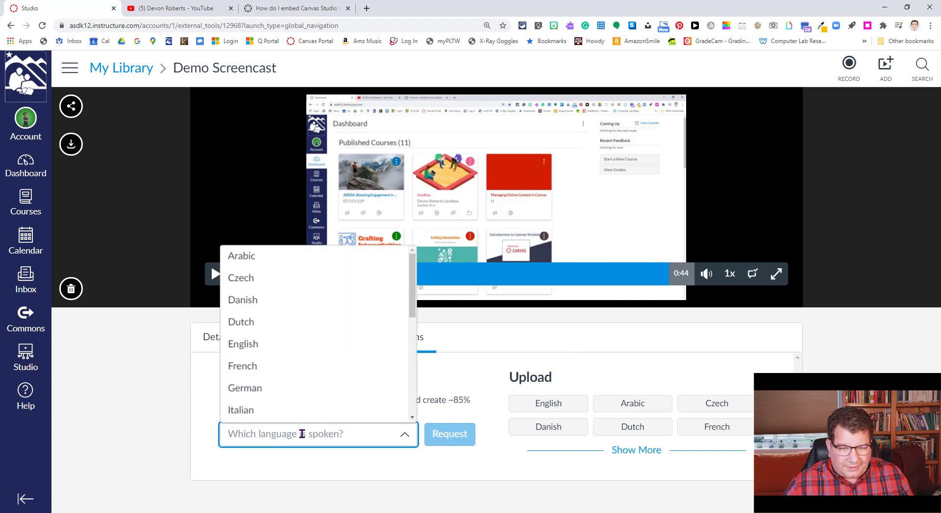
left_click(250, 344)
left_click(449, 440)
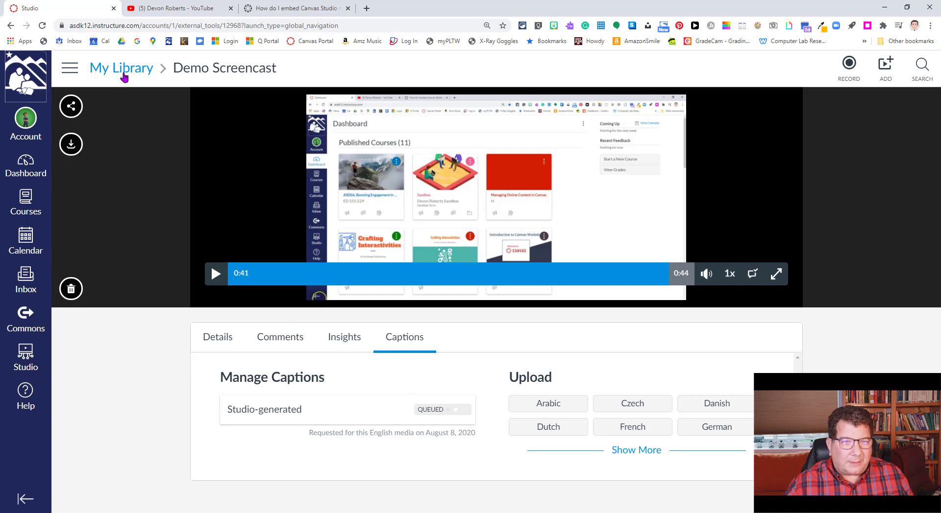
Return to My Library and show the available recording types
left_click(124, 68)
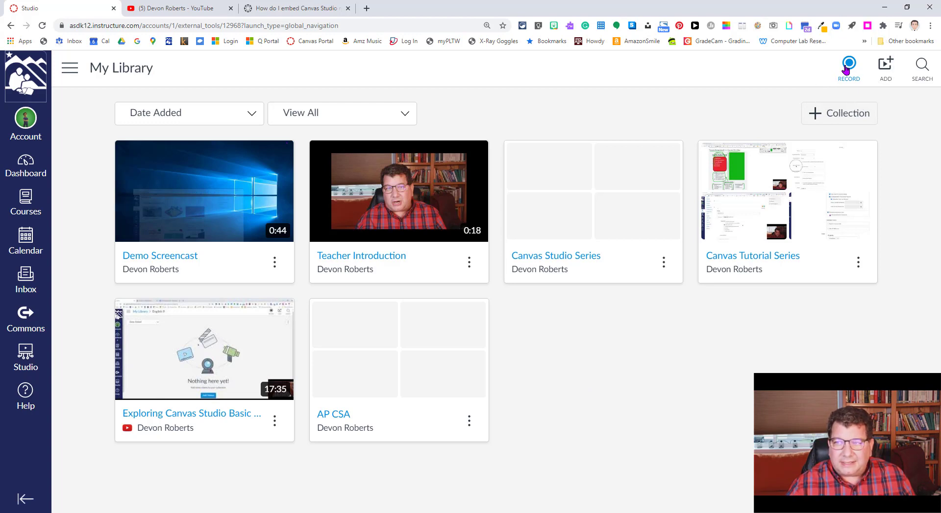
left_click(847, 69)
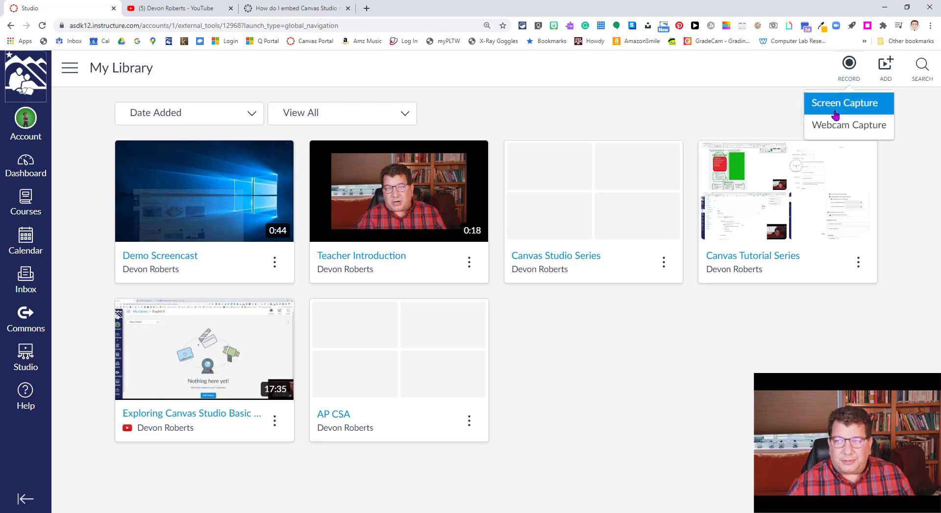